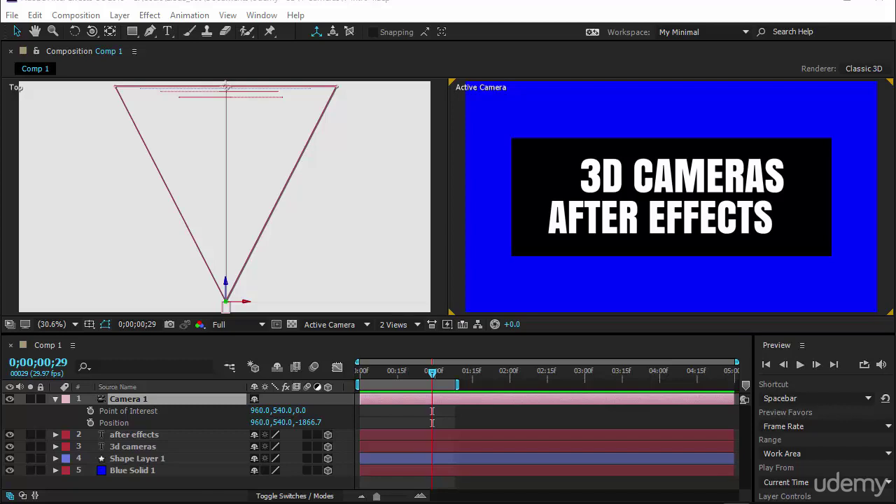
Preview the animation and examine the Position values of layers 2 to 5, ending with Camera 1 selected
click(801, 365)
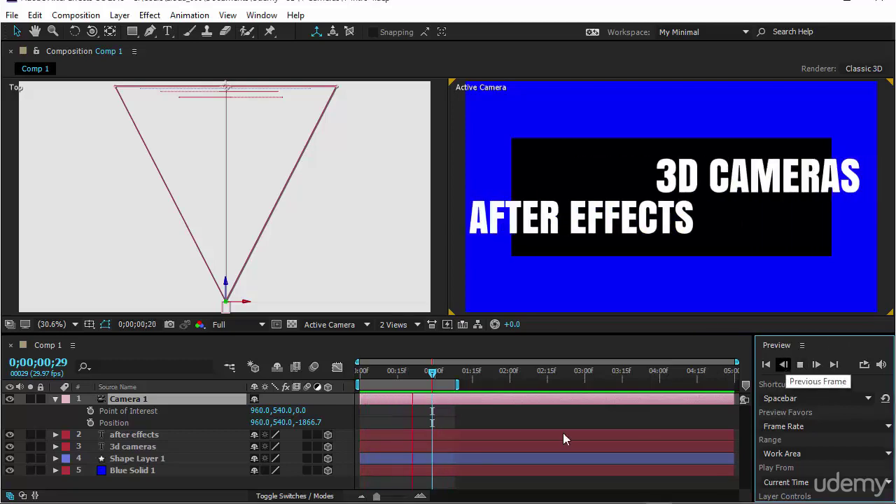
drag(217, 487, 217, 438)
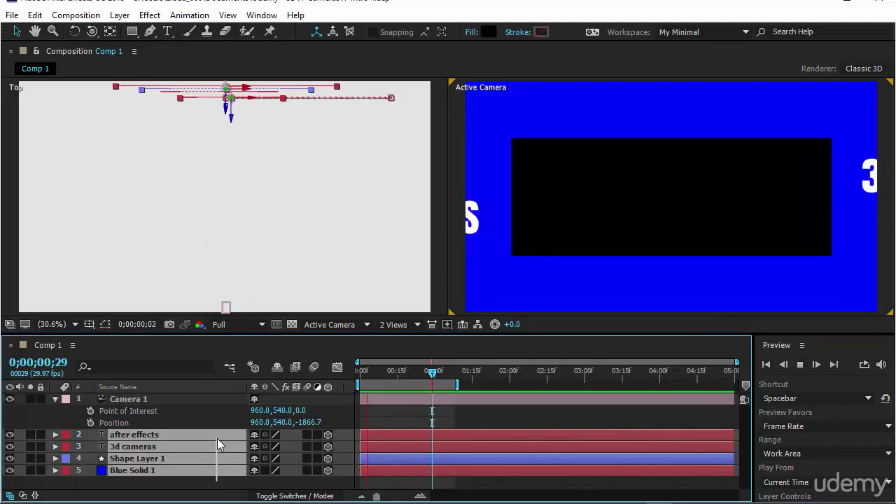
key(p)
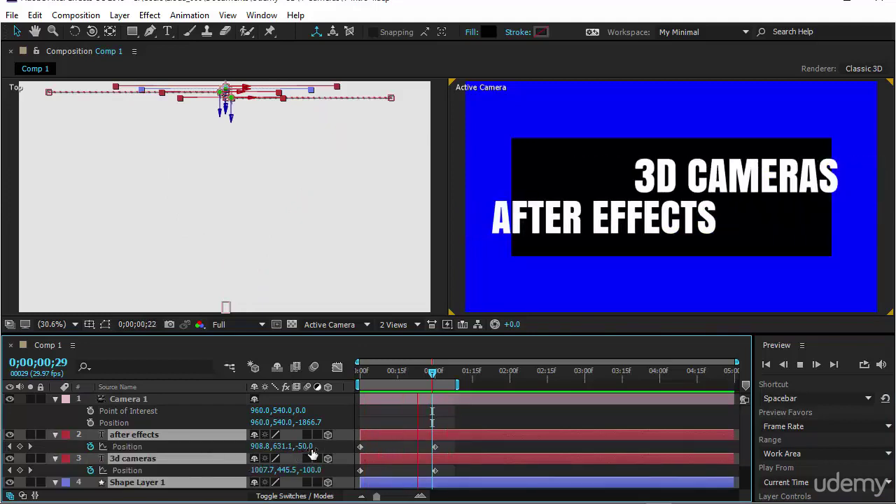
scroll(312, 451, down, 2)
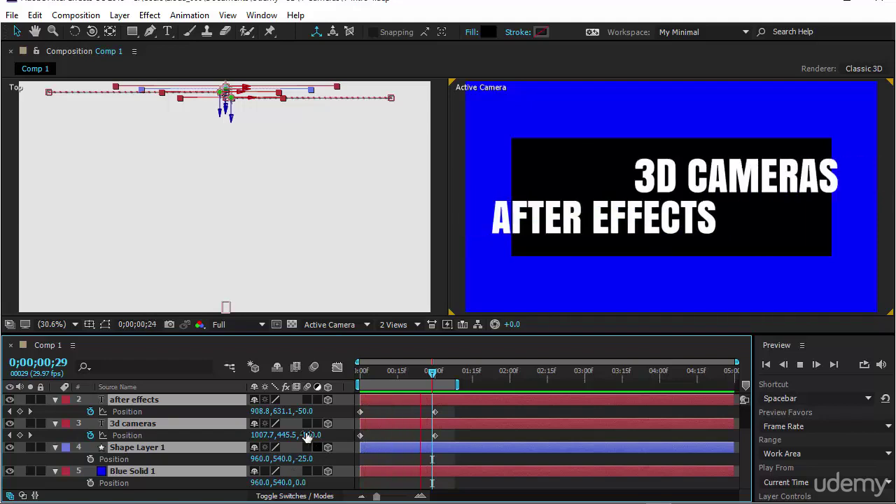
key(p)
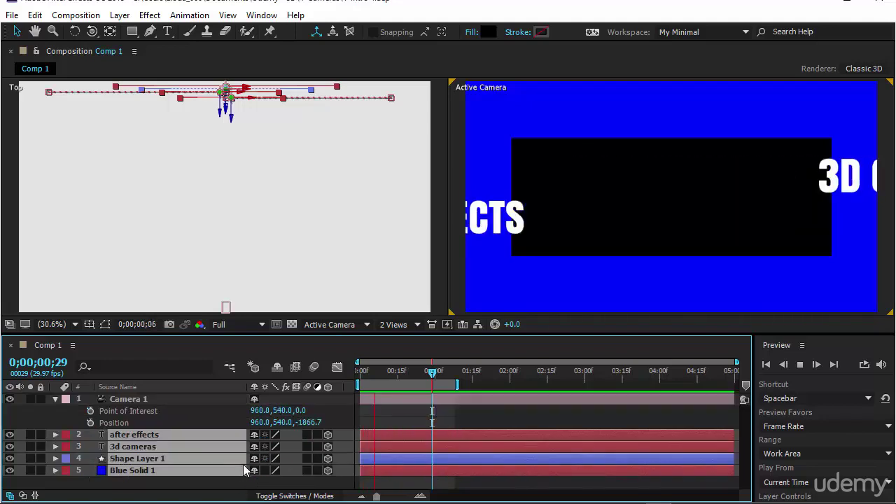
click(186, 413)
click(210, 399)
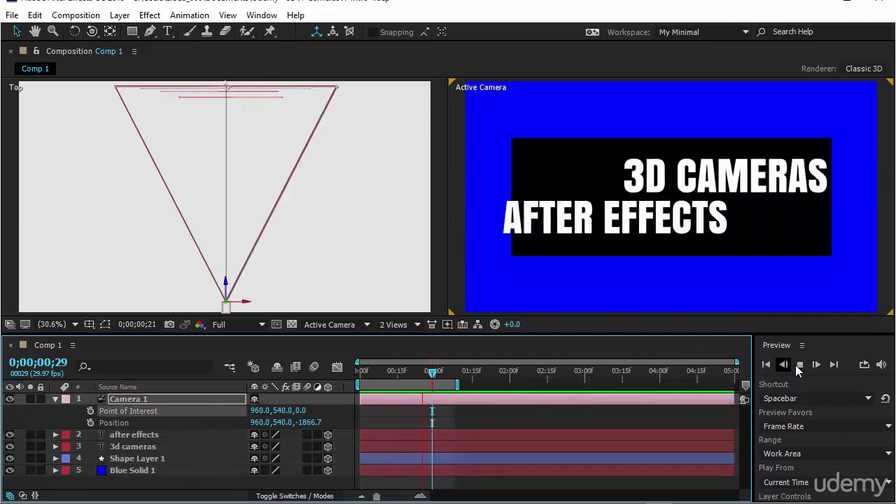
click(203, 399)
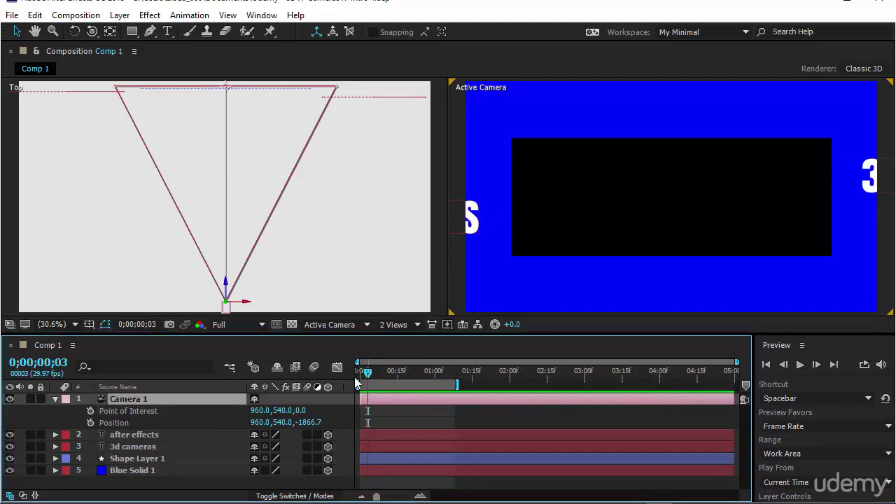
At 0;00;00;24, compare the Top view with the after effects layer selected and with Camera 1 selected
drag(369, 378, 420, 376)
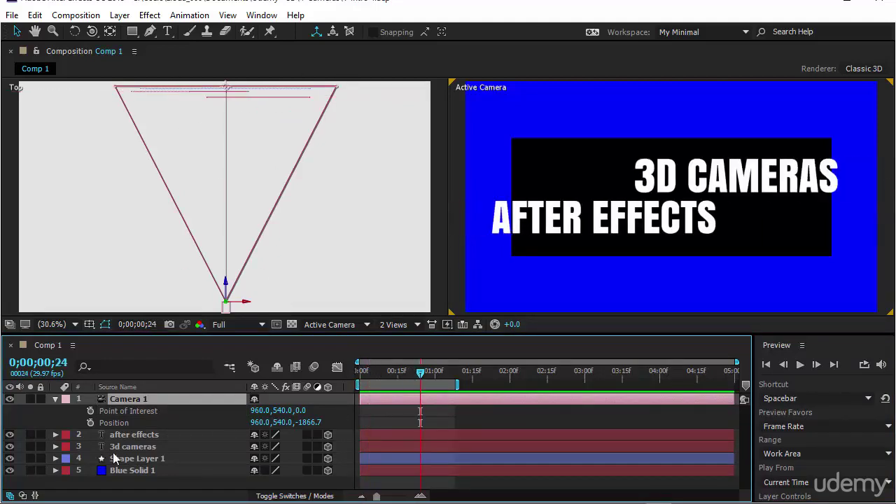
click(155, 436)
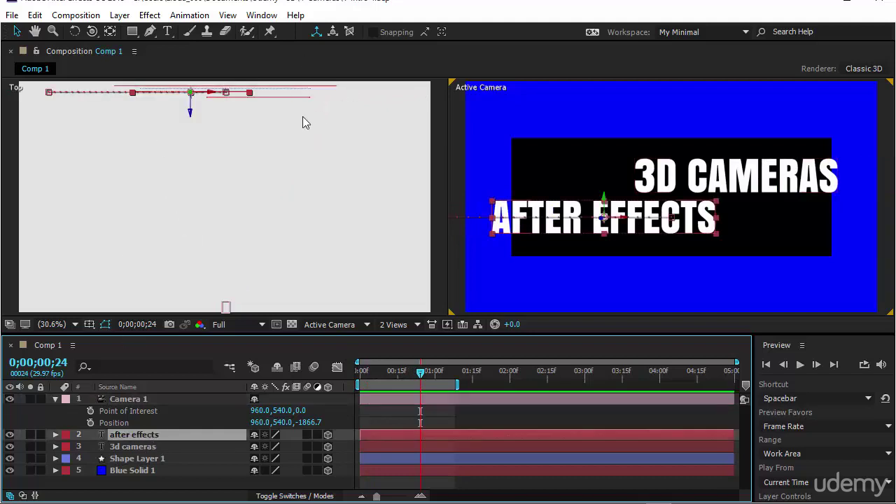
click(175, 399)
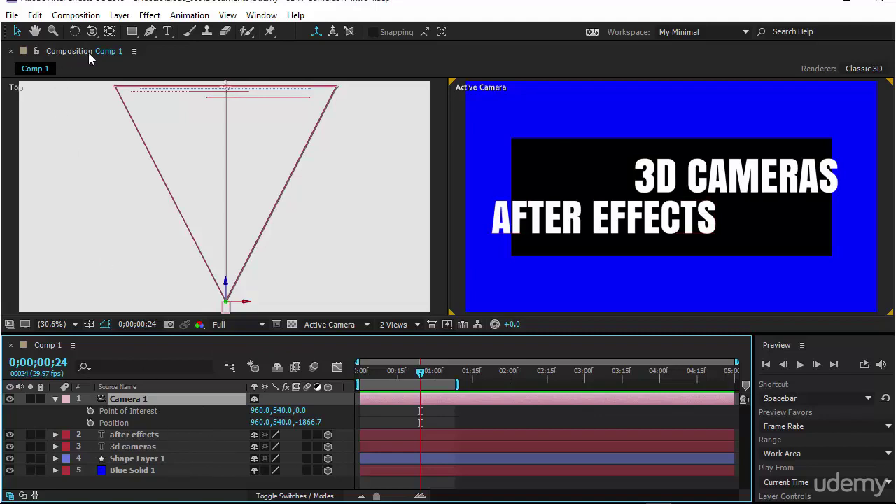
In the composition's View Options, set Camera Wireframes to On and keep Spotlight Wireframes at When Selected
click(134, 53)
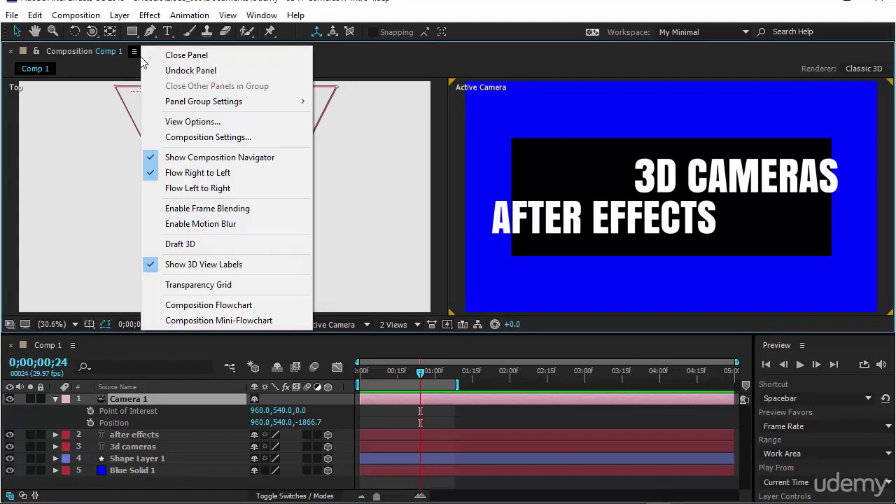
click(167, 122)
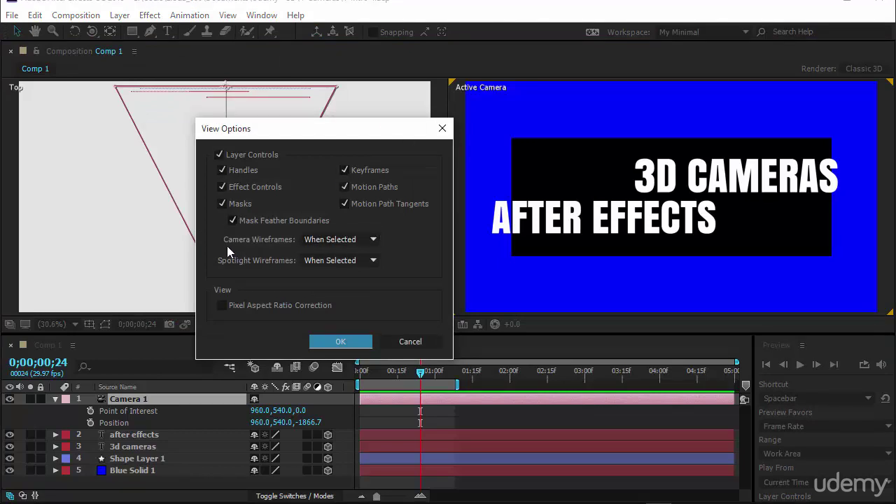
click(317, 243)
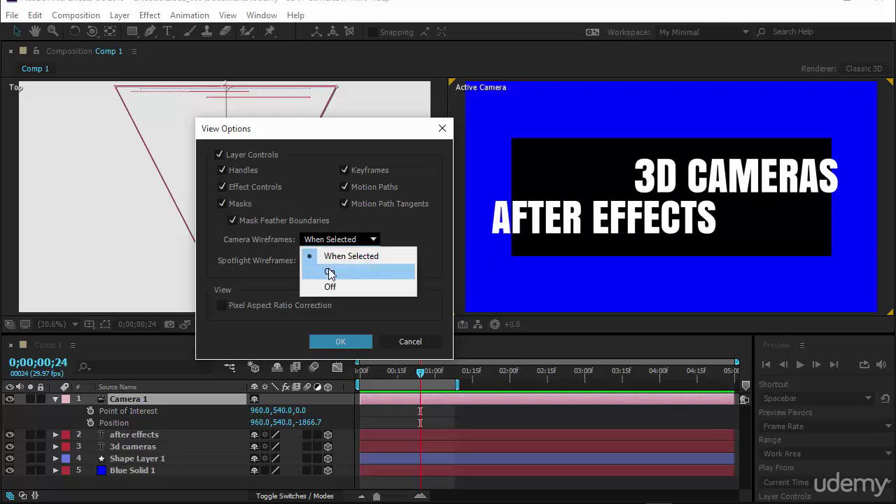
click(329, 271)
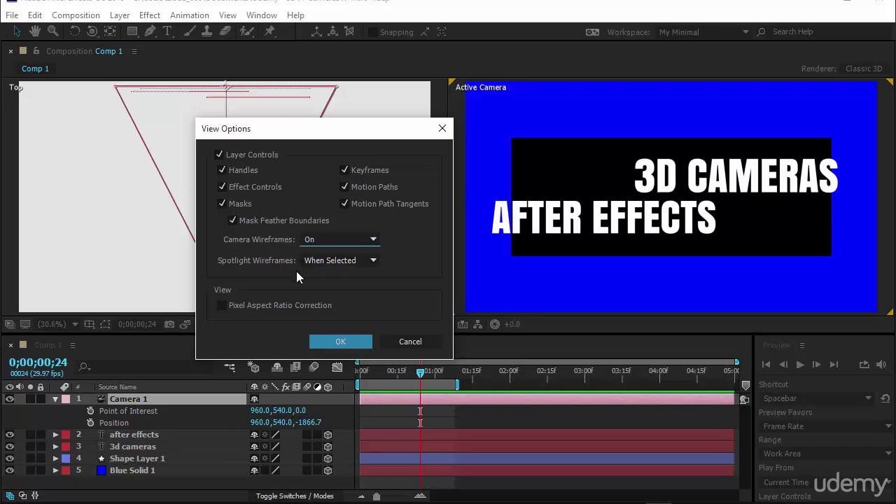
click(327, 262)
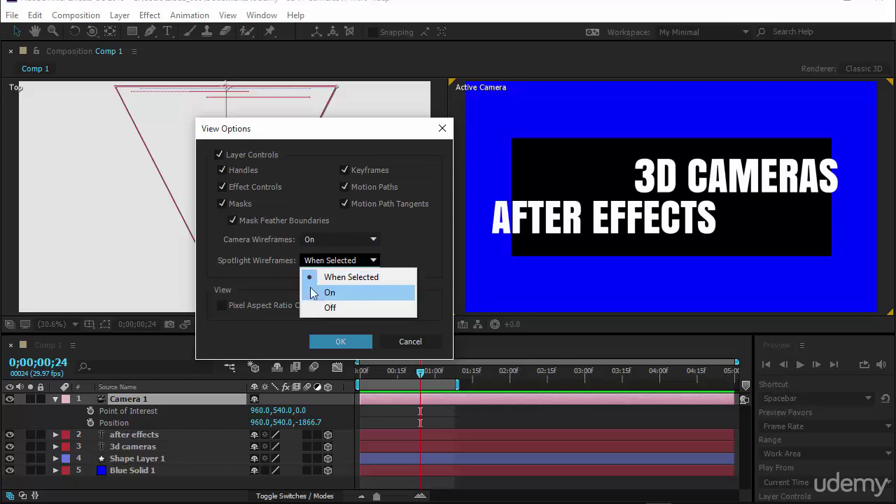
click(308, 277)
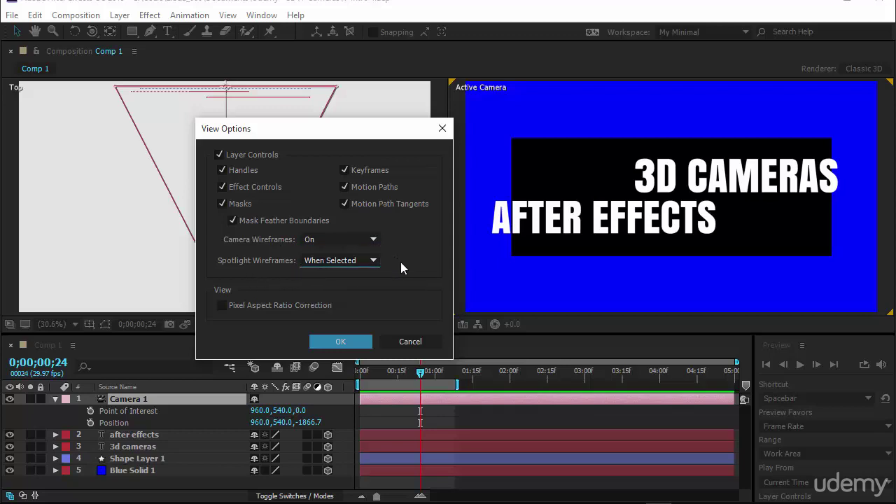
click(345, 345)
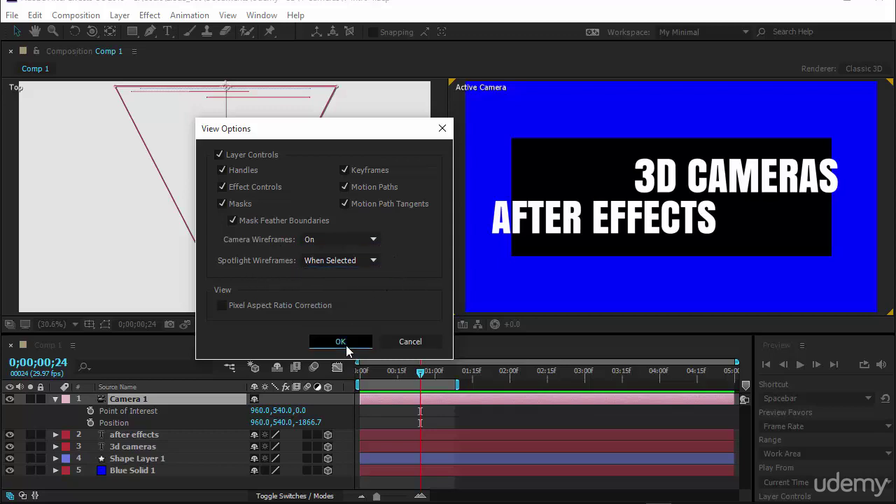
Select the text, shape and camera layers in turn to check the camera wireframe display in the Top view
click(164, 435)
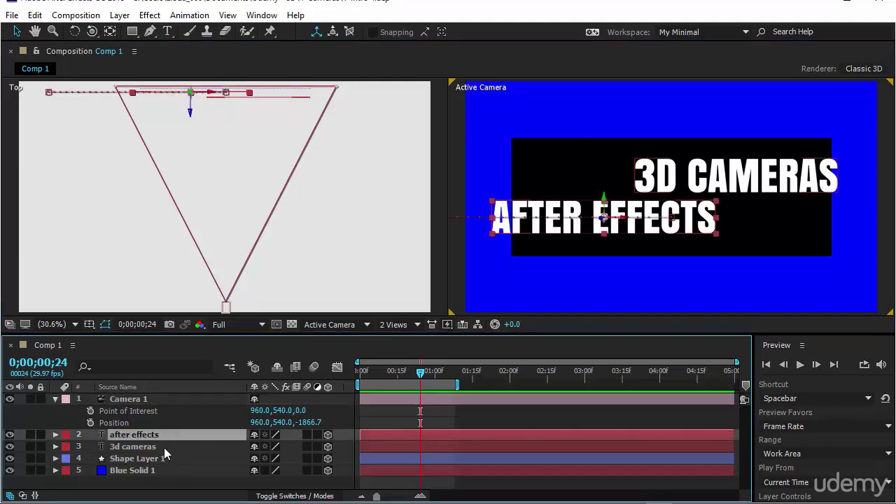
click(164, 447)
click(164, 435)
click(172, 400)
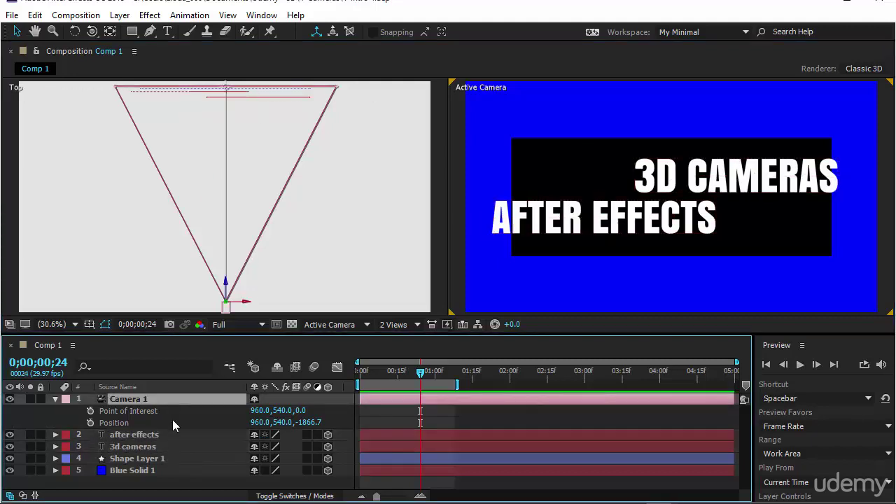
click(175, 435)
click(176, 458)
click(172, 399)
click(157, 434)
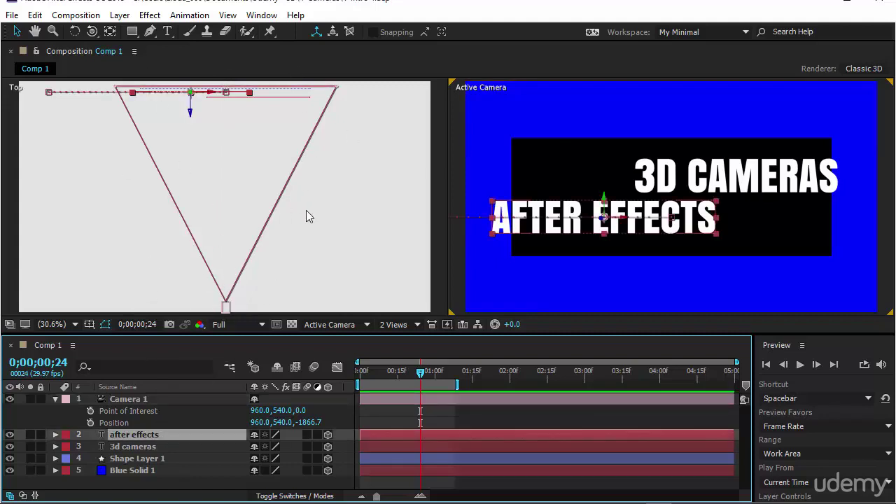
Add a Position keyframe to Camera 1 at 0;00;00;00
key(Page_Up)
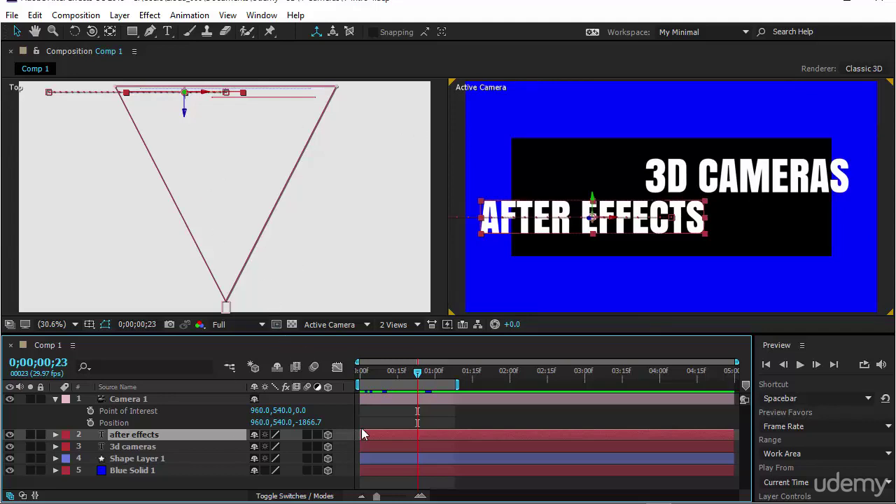
drag(406, 374, 333, 385)
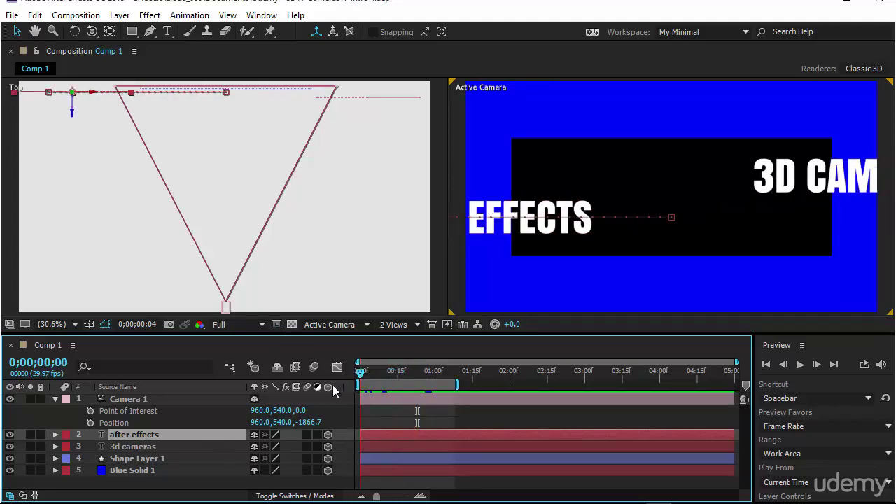
click(89, 423)
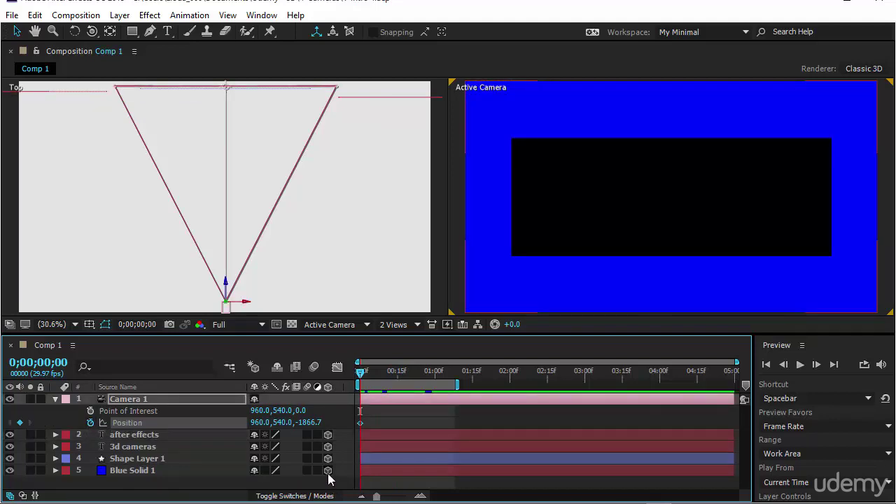
key(space)
key(space)
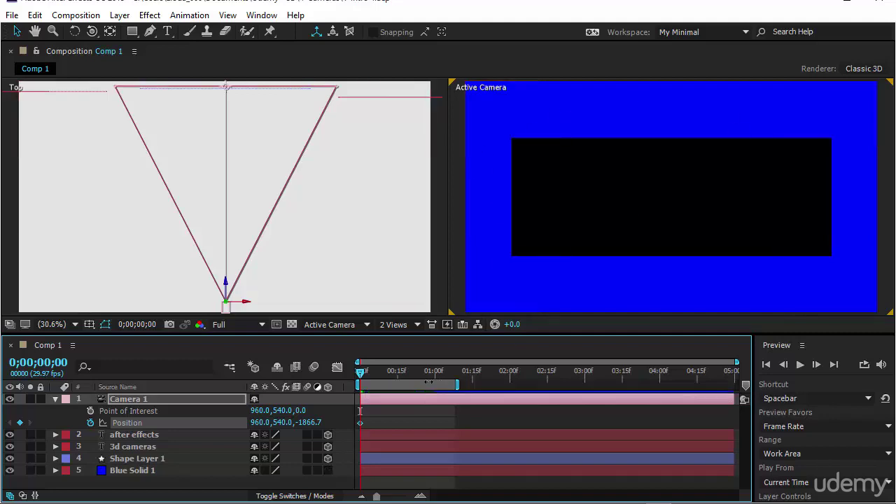
Orbit Camera 1 to about -170, 328, -1471 at 0;00;00;00 and to about 2083, 249, -1462 at 0;00;01;05, and preview the move
click(92, 30)
drag(808, 224, 822, 236)
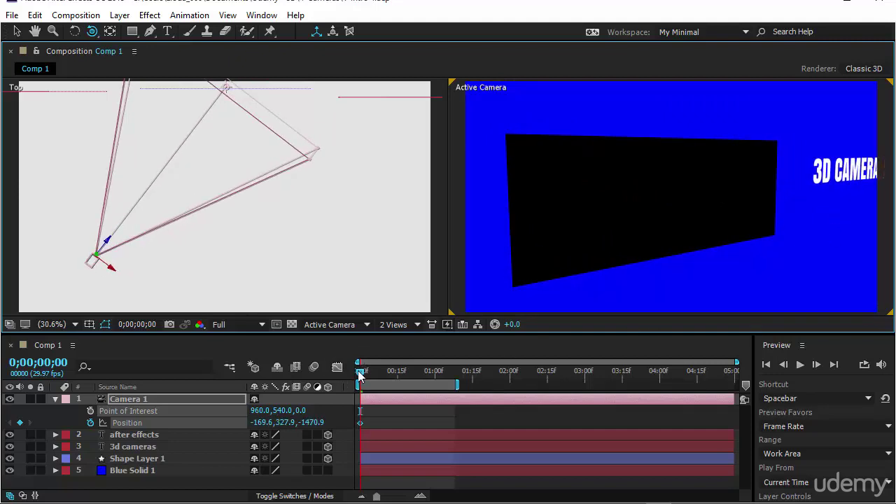
drag(360, 376, 447, 376)
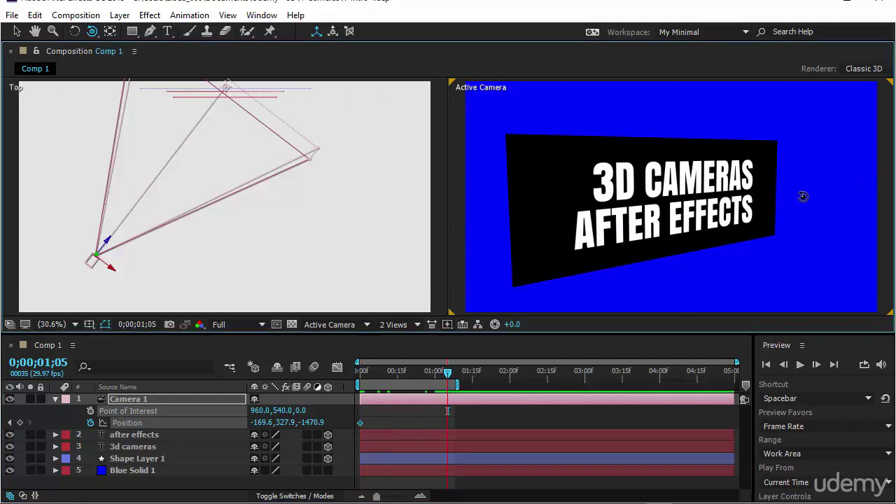
drag(803, 197, 750, 198)
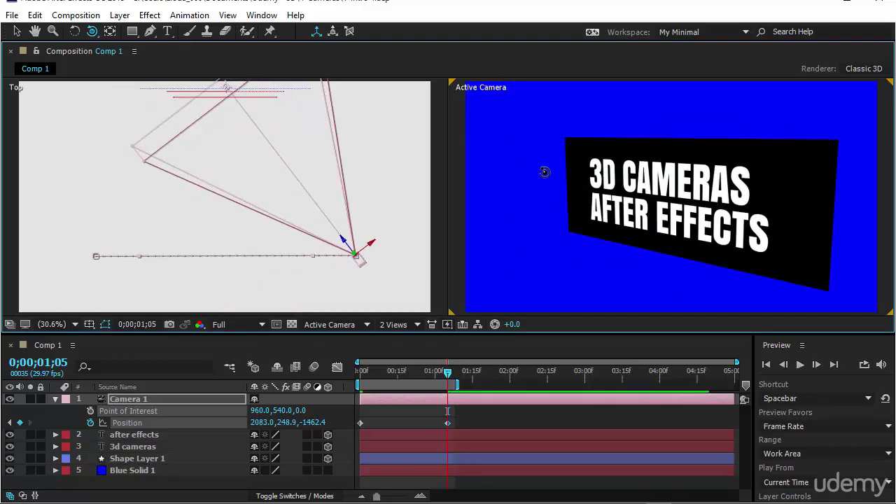
click(800, 364)
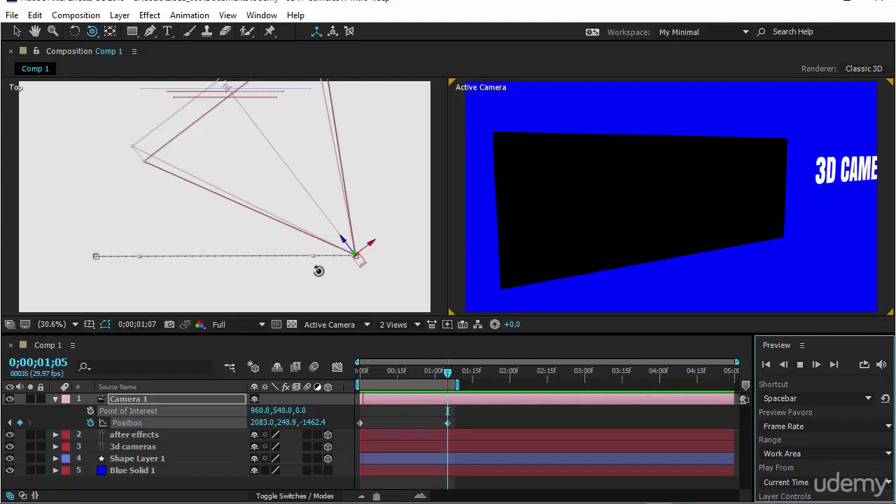
In the Top view, bend Camera 1's straight motion path into an arc away from the layers using both keyframes' tangents, and nudge the end keyframe
click(17, 31)
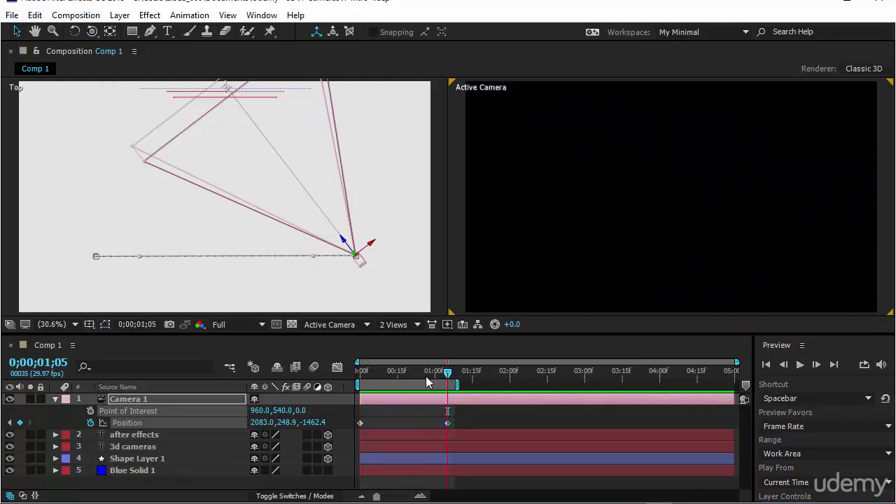
drag(426, 376, 404, 375)
click(97, 262)
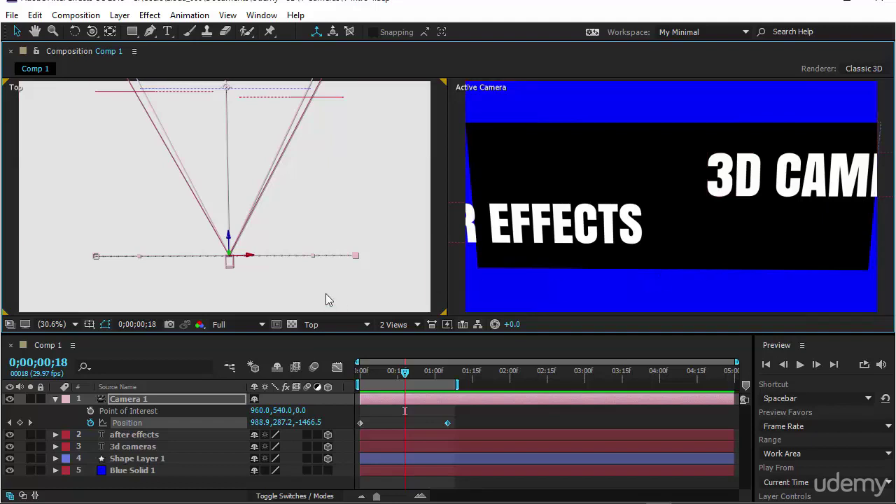
drag(313, 256, 283, 293)
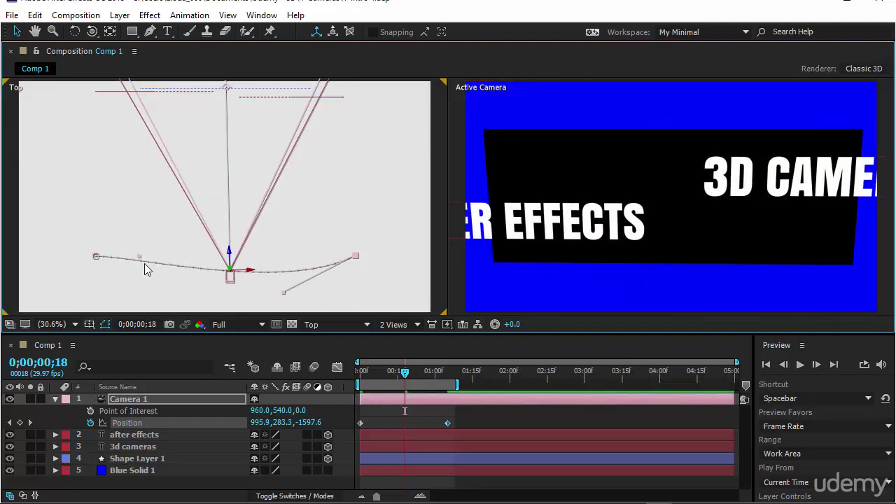
drag(138, 261, 146, 305)
drag(283, 294, 278, 306)
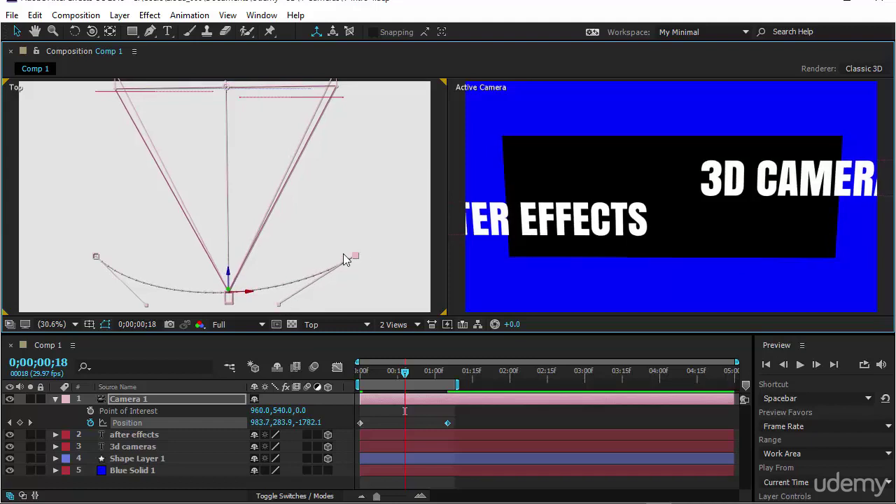
drag(358, 255, 359, 258)
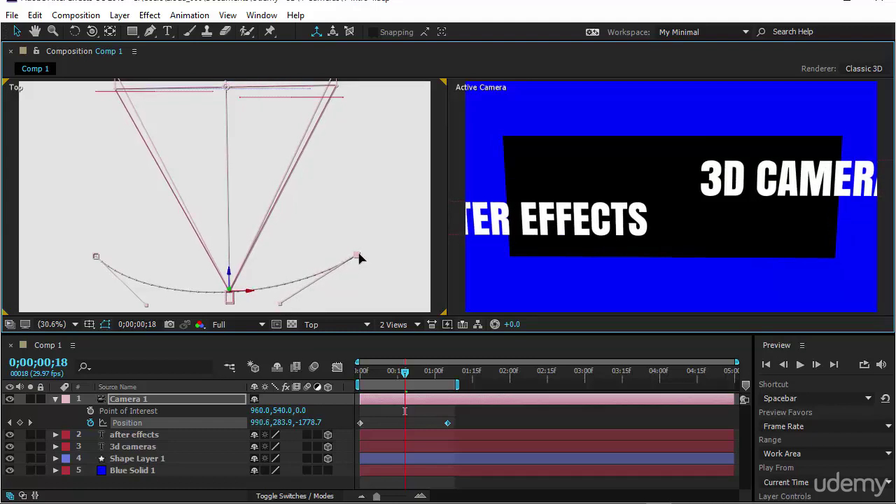
Preview the arced camera move, and change the Top view to the Left view
click(800, 364)
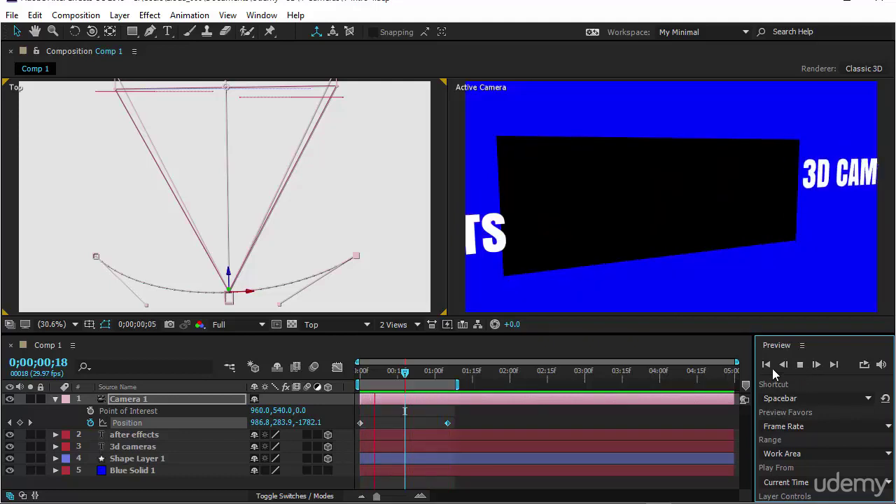
click(336, 325)
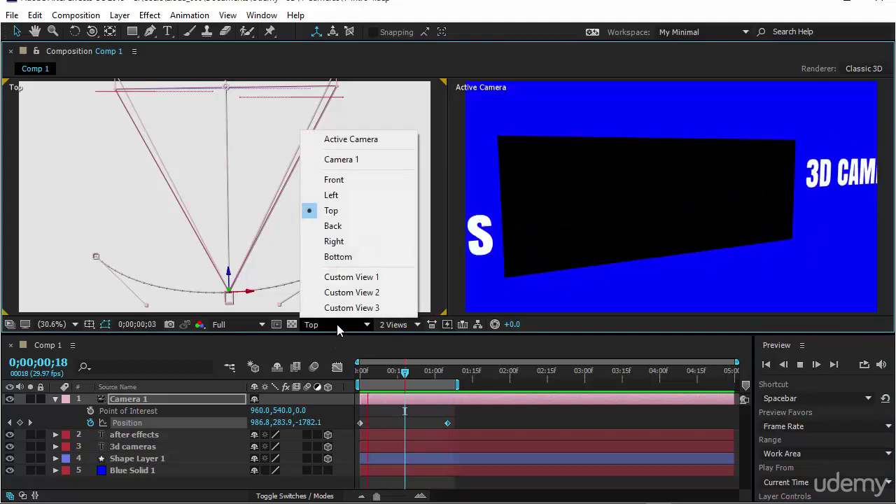
click(353, 196)
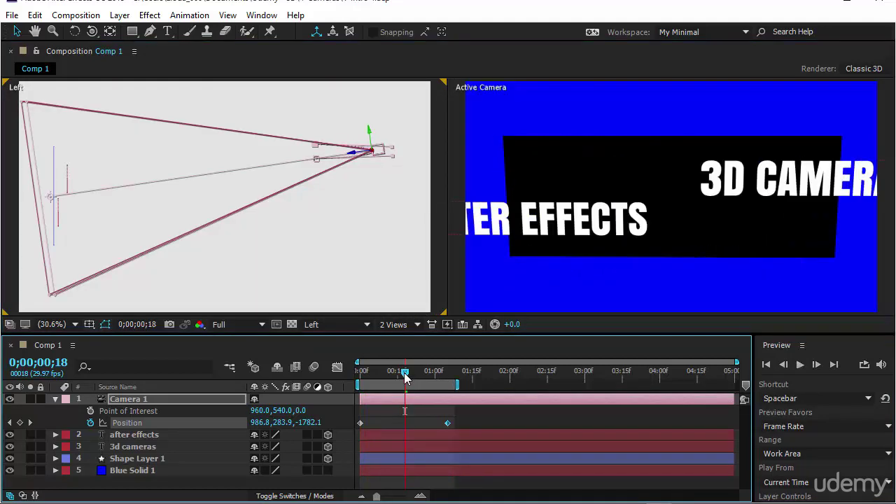
In the Left view, lower Camera 1 to about -189, 609, -1496 at 0;00;00;00, and preview the move
drag(404, 378, 337, 407)
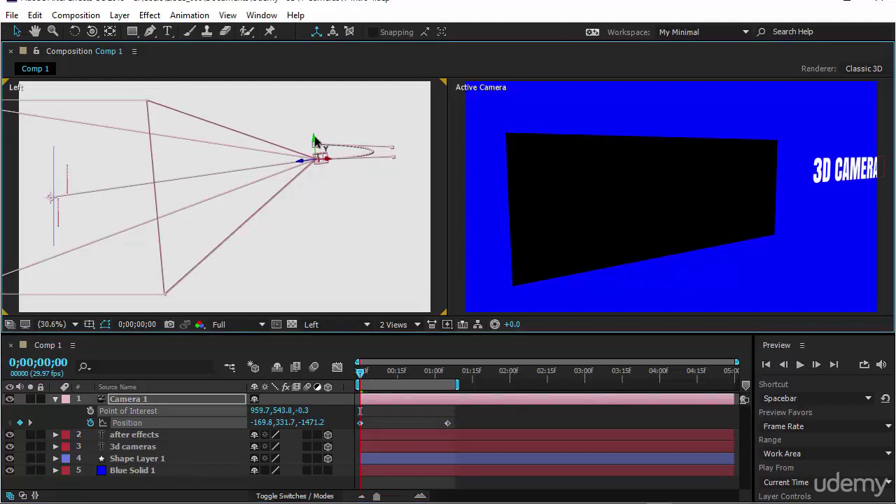
drag(315, 140, 315, 141)
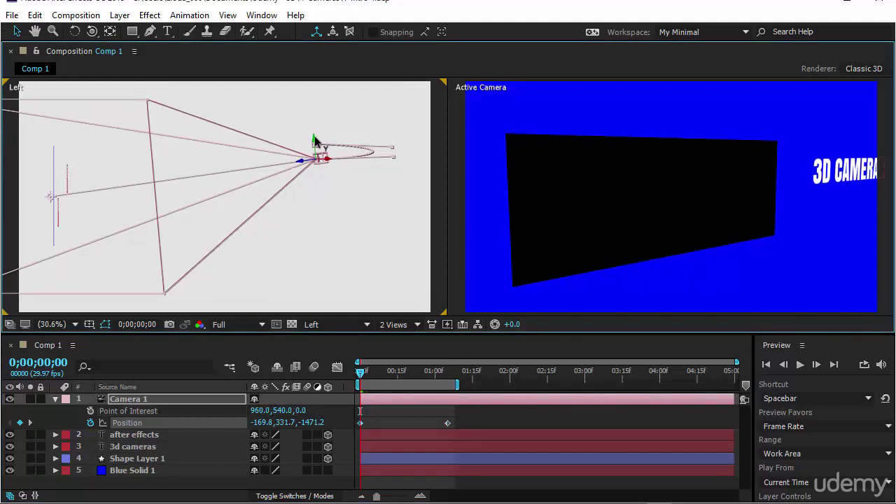
drag(315, 140, 319, 190)
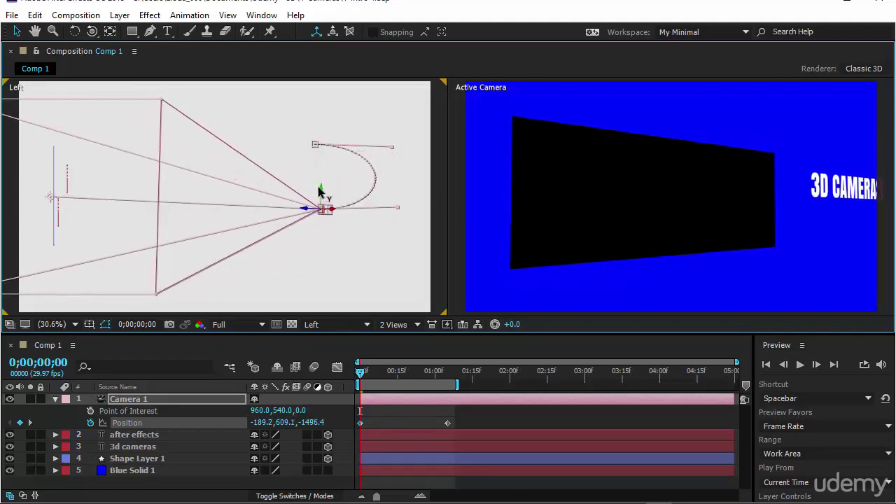
click(800, 369)
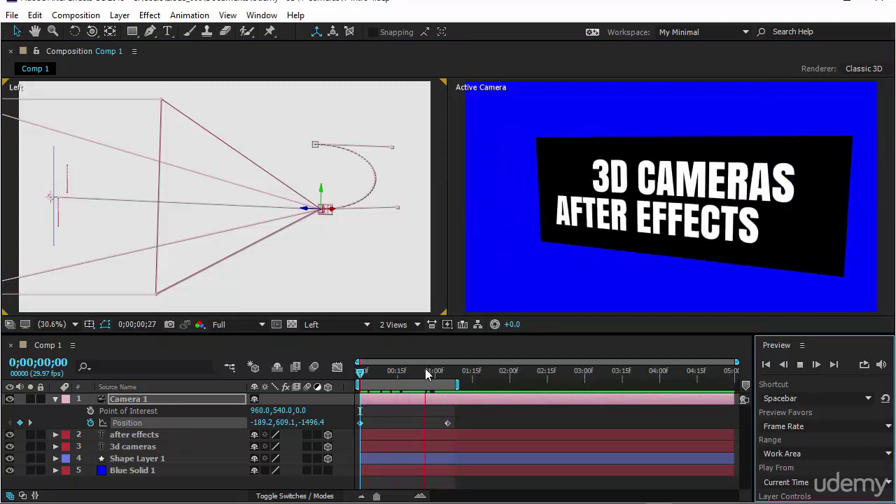
key(space)
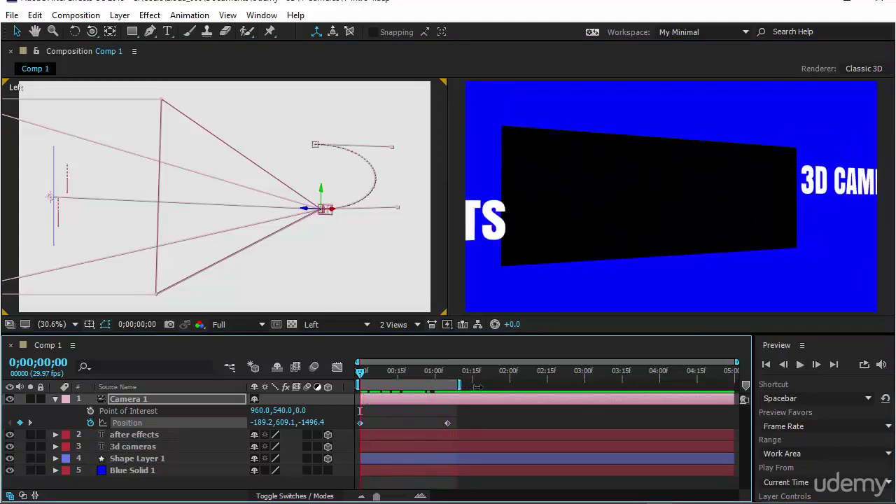
Extend the work area to about 2 seconds, and raise Camera 1 to about 2076, 109, -1445 at the 0;00;01;05 keyframe
click(316, 145)
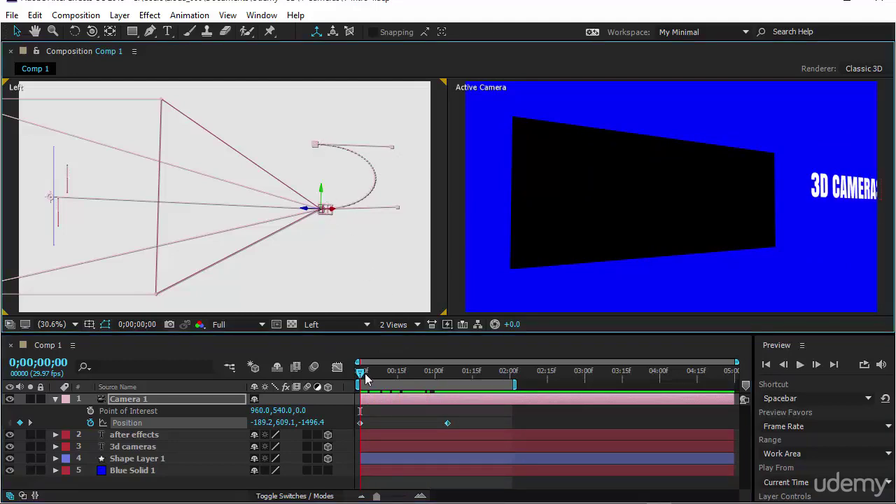
key(k)
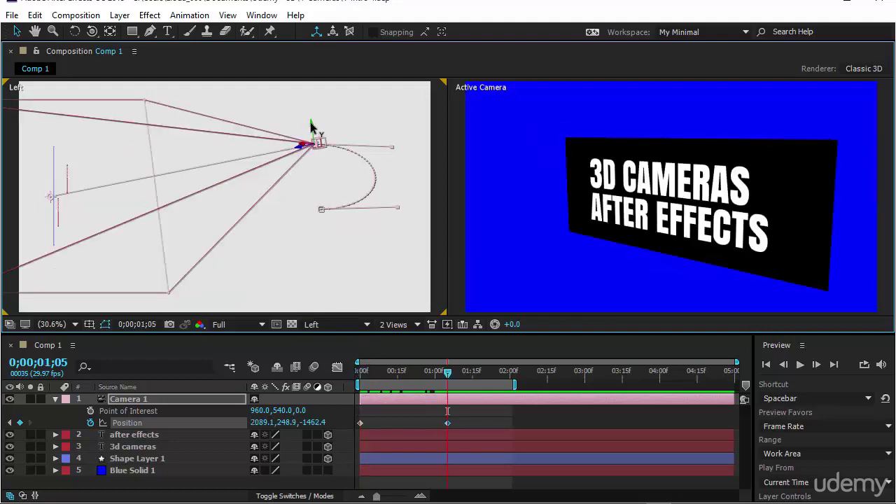
drag(312, 126, 324, 98)
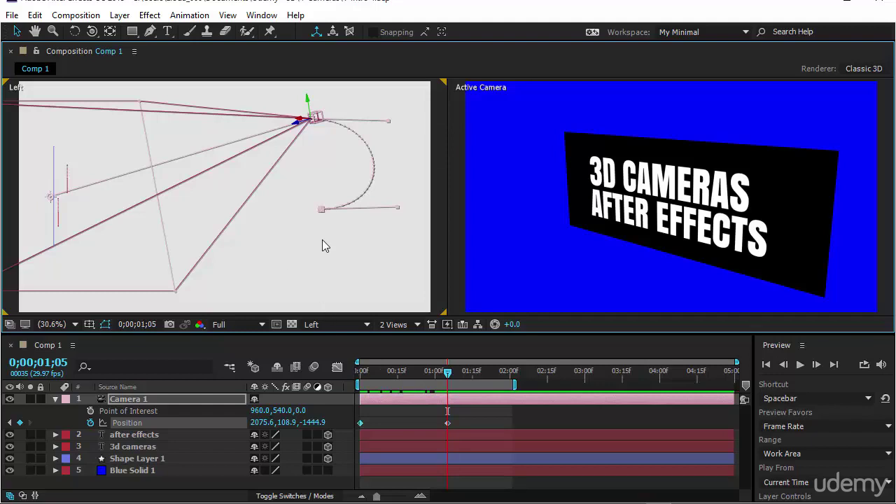
Lower Camera 1 further to about -186, 752, -1492 at 0;00;00;00, and preview the move
key(Home)
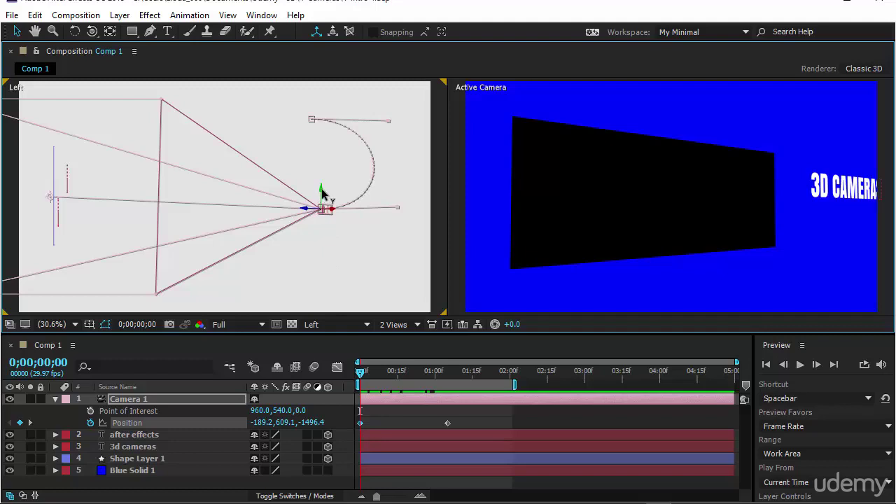
drag(322, 203, 325, 233)
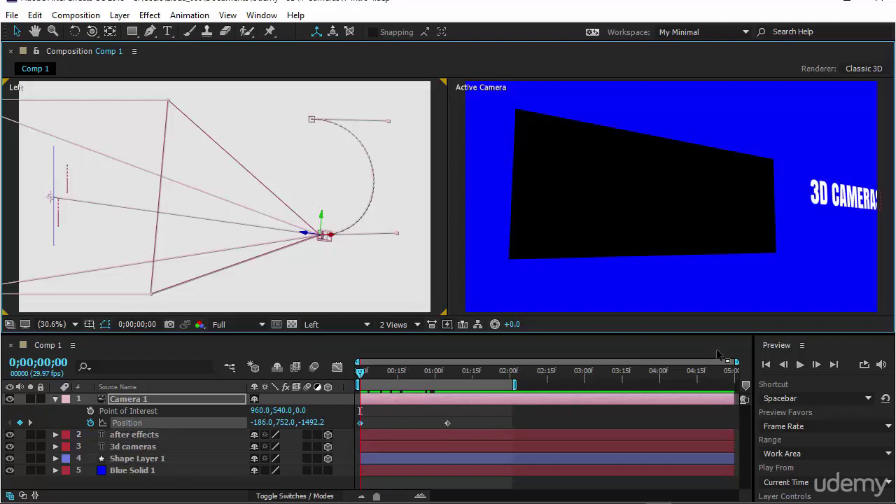
click(799, 365)
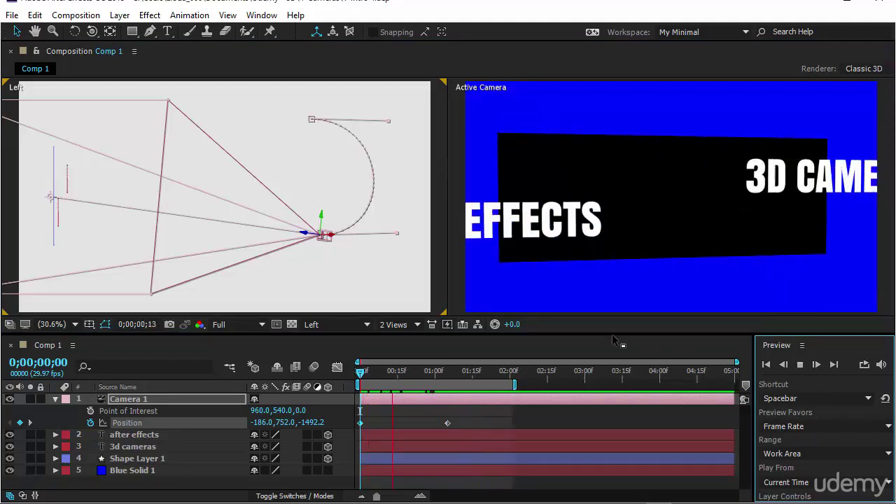
Switch back to the Top view and scrub through the animation to check how Camera 1 travels along its curved path
click(346, 326)
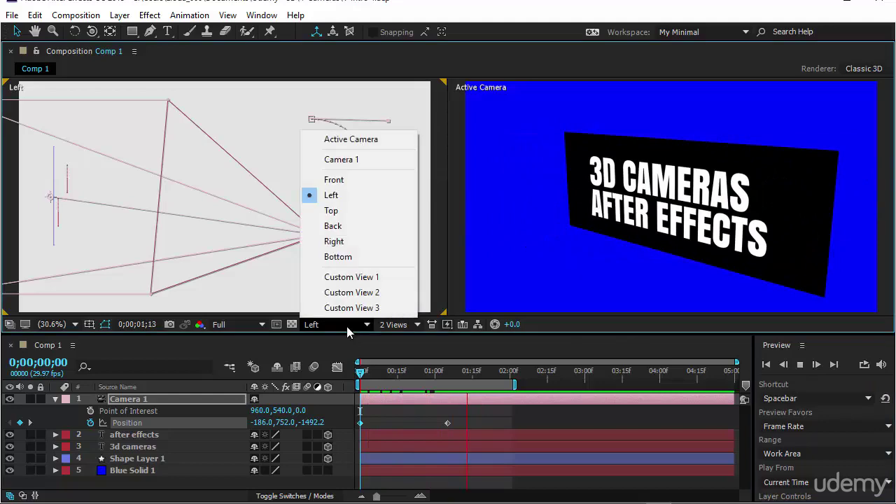
click(342, 211)
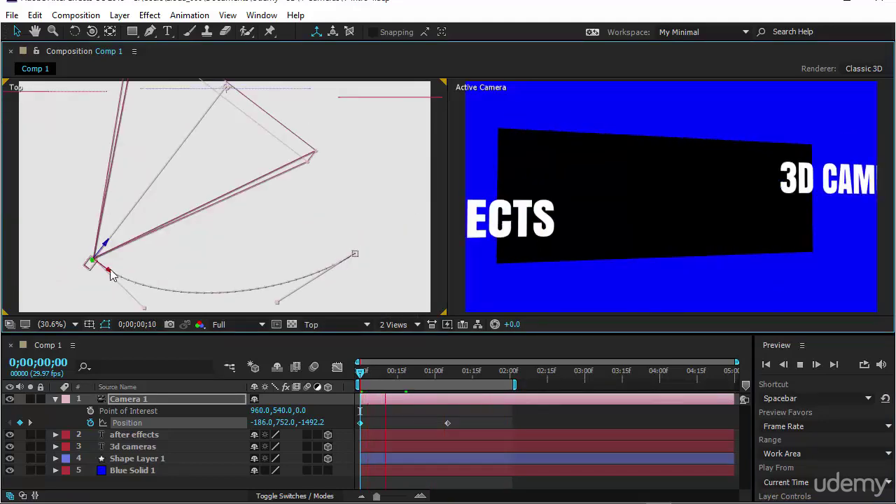
click(362, 376)
key(space)
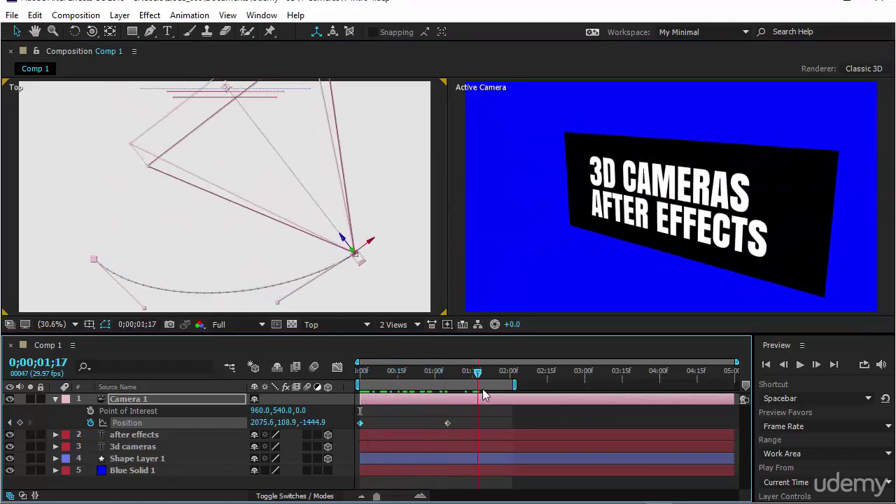
key(space)
mouse_move(379, 412)
mouse_down()
mouse_move(450, 410)
mouse_move(369, 420)
mouse_up()
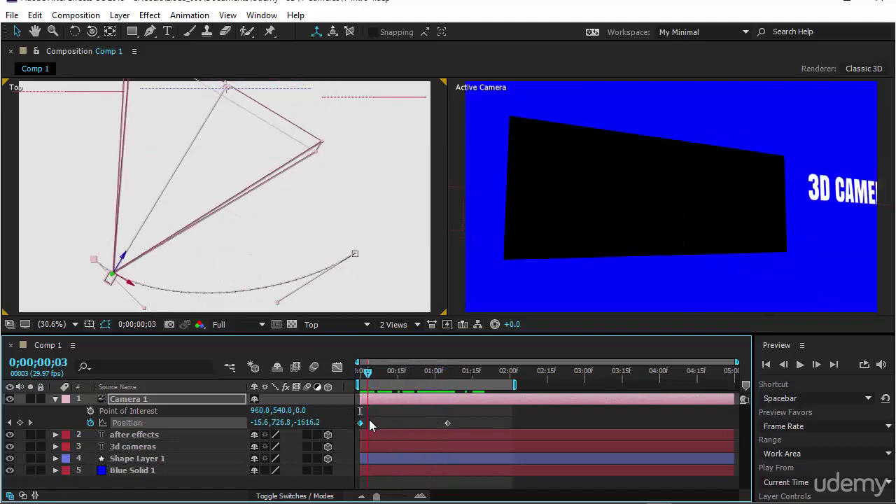